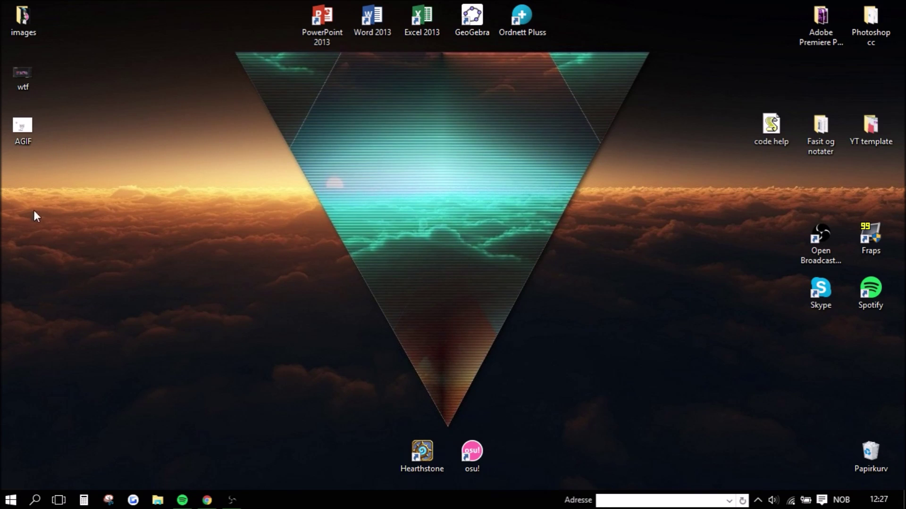
Step: Move the AGIF file to the desktop centre and bring up the osu! profile page in Chrome
drag(396, 232, 388, 240)
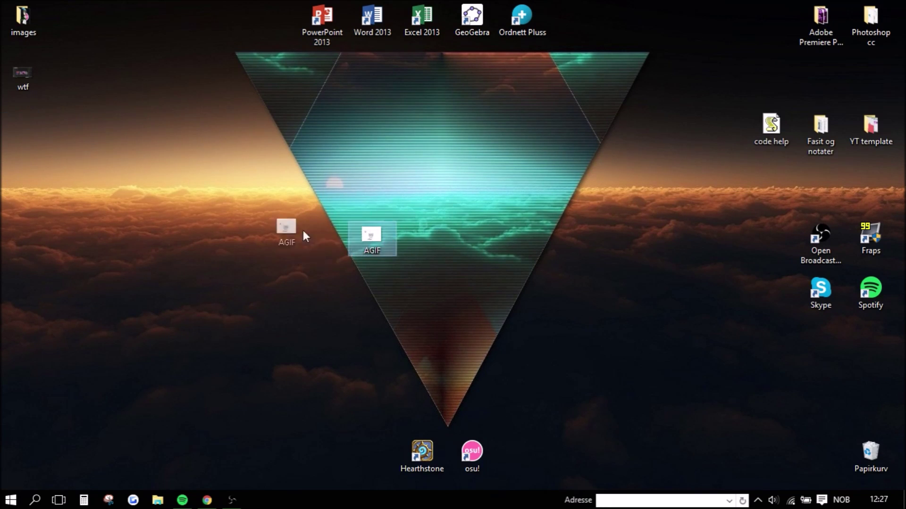
drag(303, 231, 302, 231)
click(206, 500)
click(172, 7)
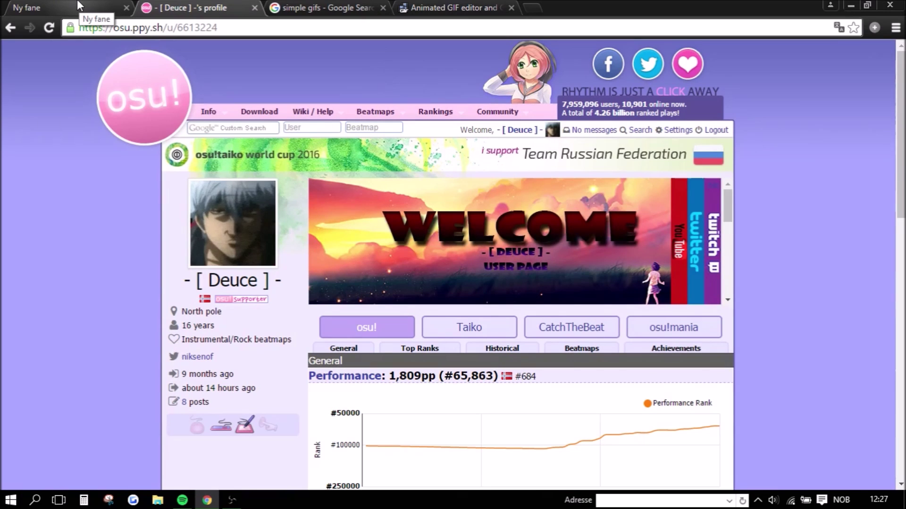
Step: Minimise Chrome, select AGIF on the desktop, then restore the osu! profile window
click(851, 6)
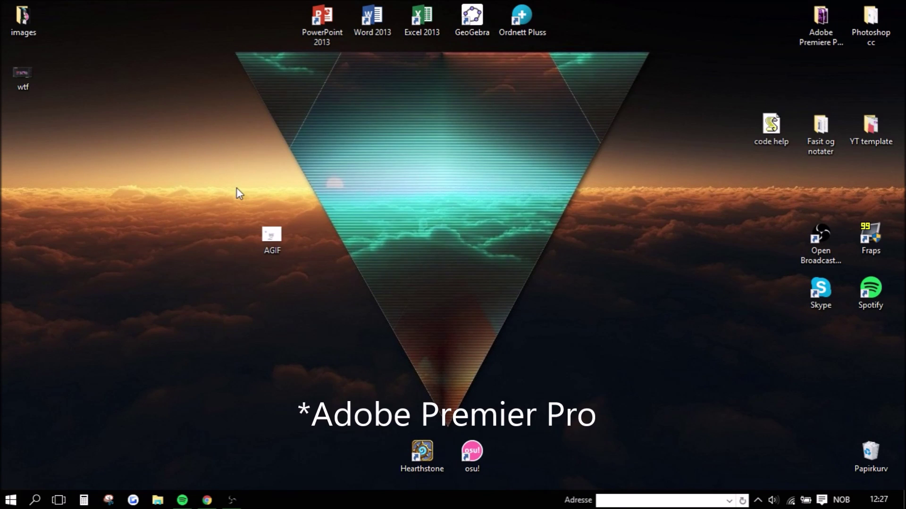
drag(242, 167, 337, 301)
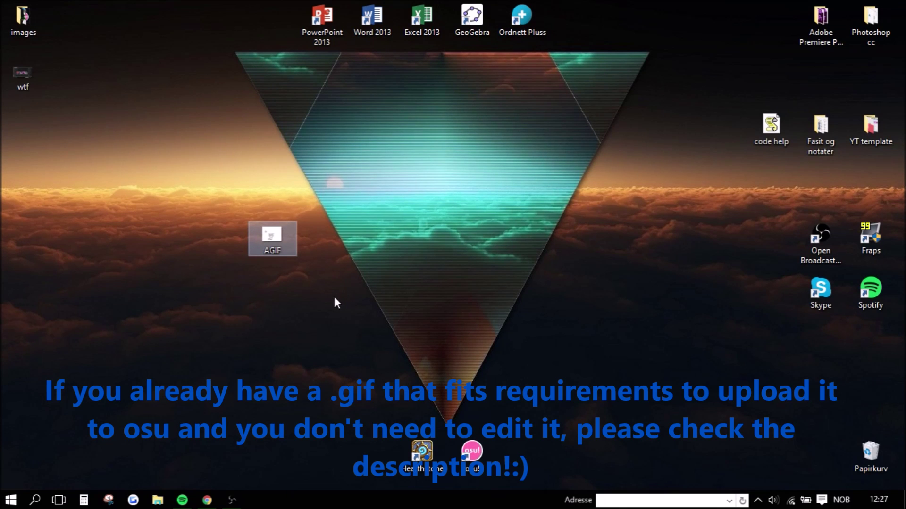
click(206, 500)
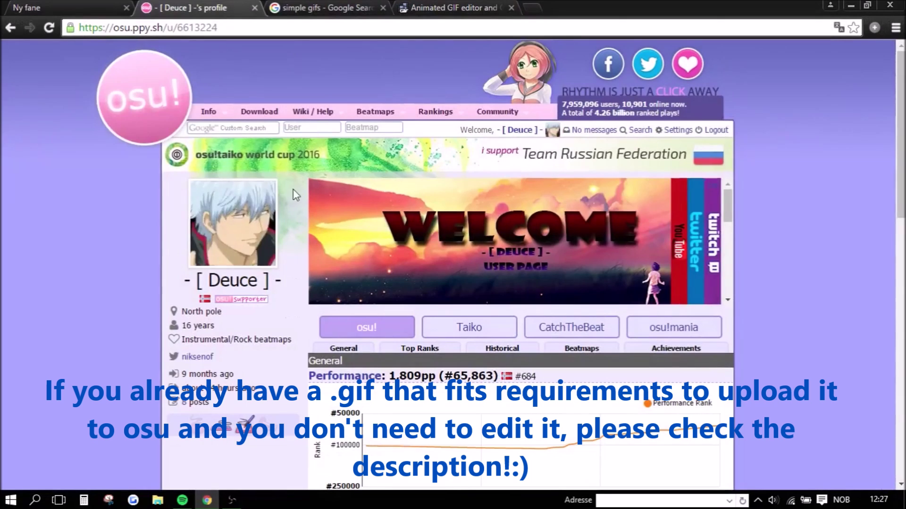
Step: View the osu! Edit avatar limits (128×128, 88 kb), then switch to the 'simple gifs' image results
click(238, 226)
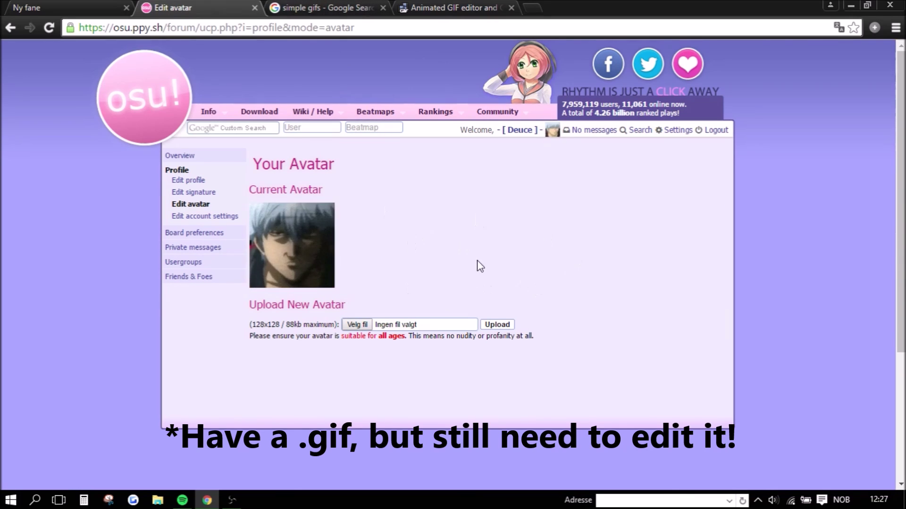
click(326, 7)
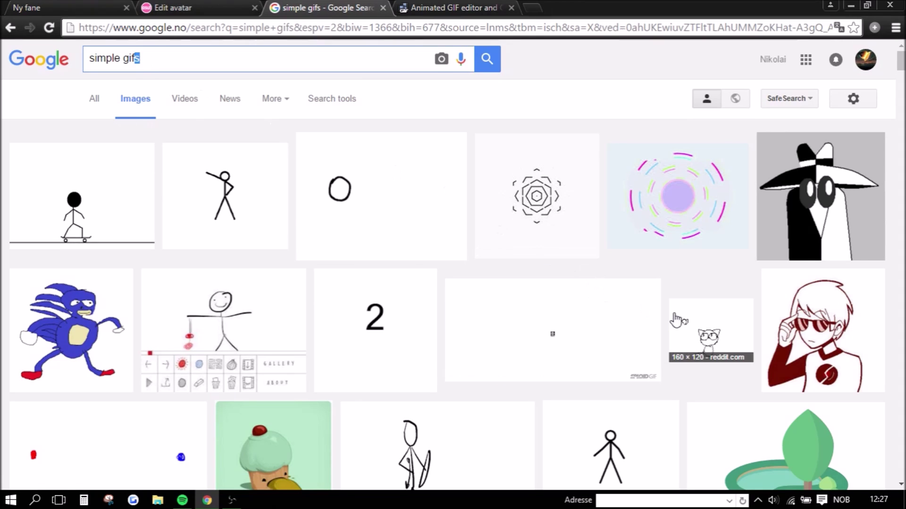
Step: Preview the 160×120 reddit cat GIF and briefly view it on its own page
click(685, 320)
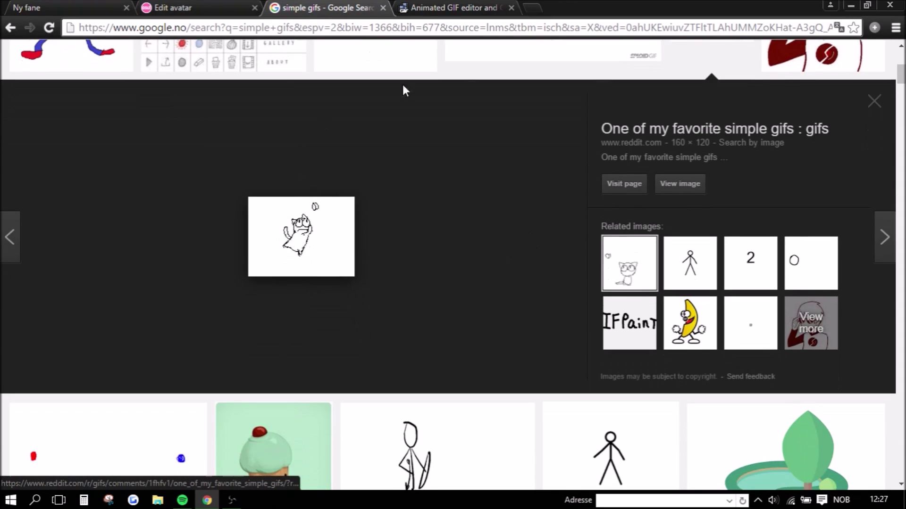
right_click(315, 229)
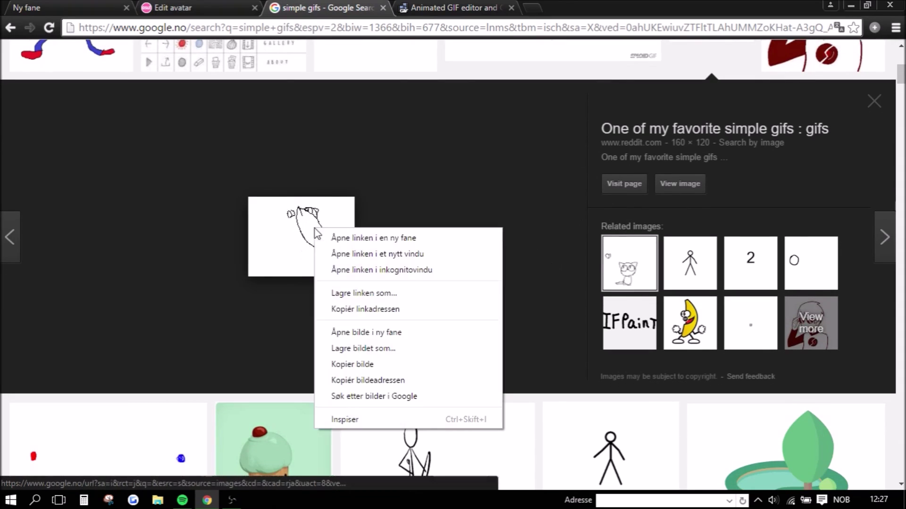
click(389, 334)
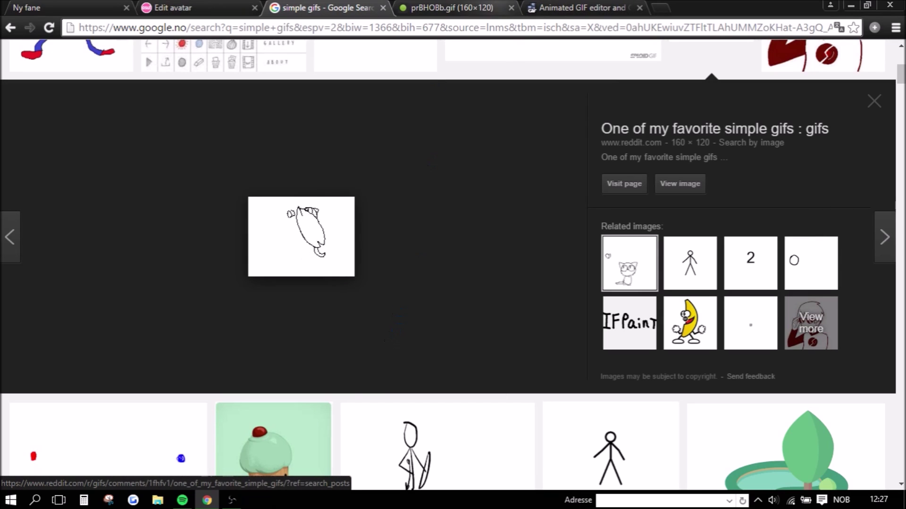
click(511, 8)
Step: Start saving the cat GIF as a GIF Image, then cancel the Save As dialog
right_click(296, 229)
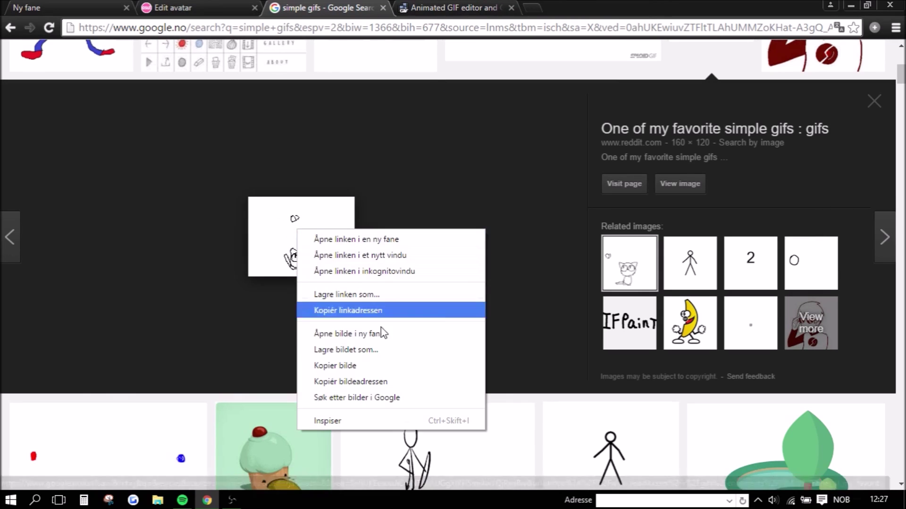
click(386, 351)
click(222, 396)
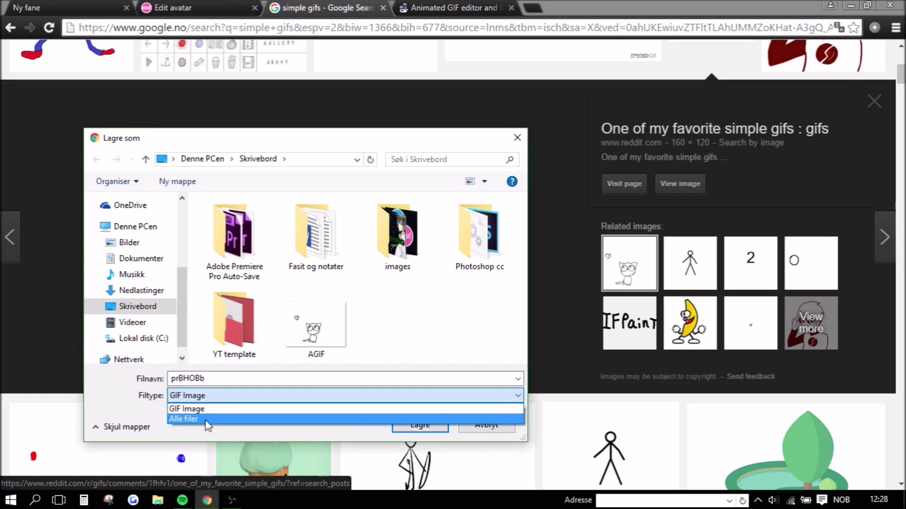
click(210, 409)
double_click(222, 378)
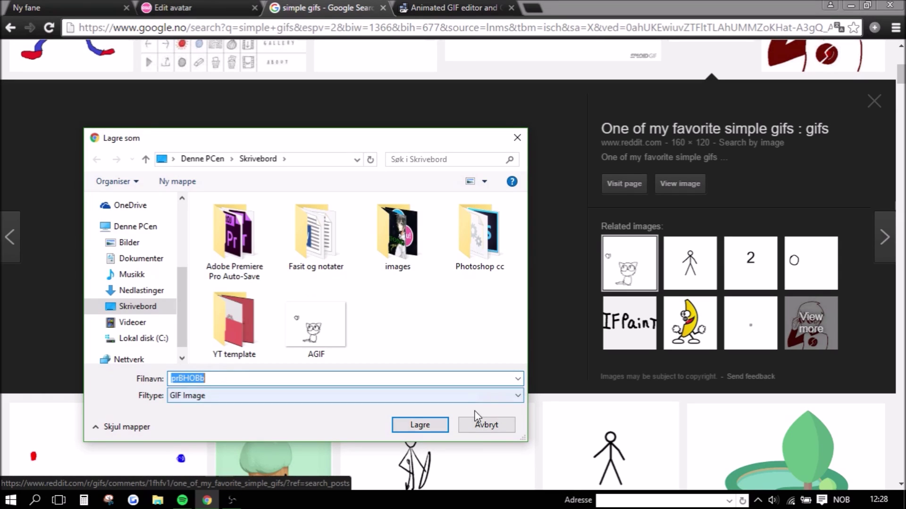
click(486, 424)
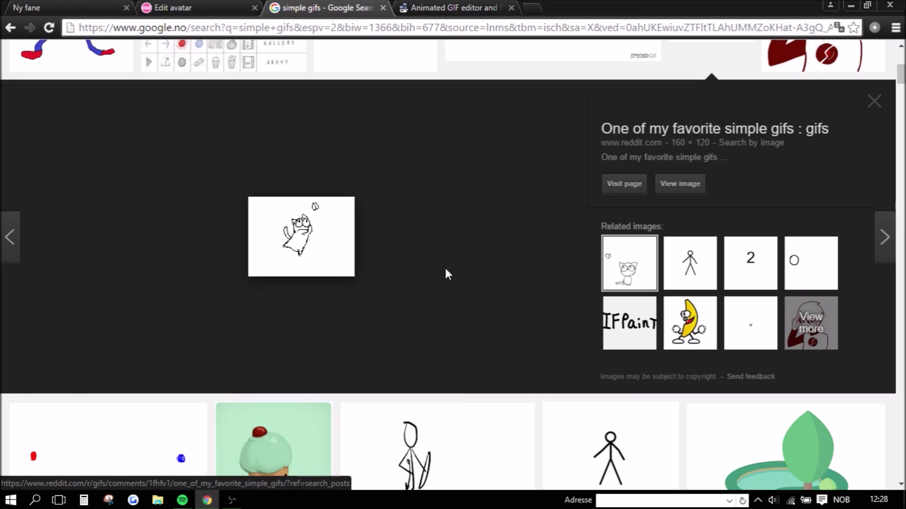
Step: Close the Google results and upload AGIF from the desktop to ezgif's GIF Optimizer
click(383, 8)
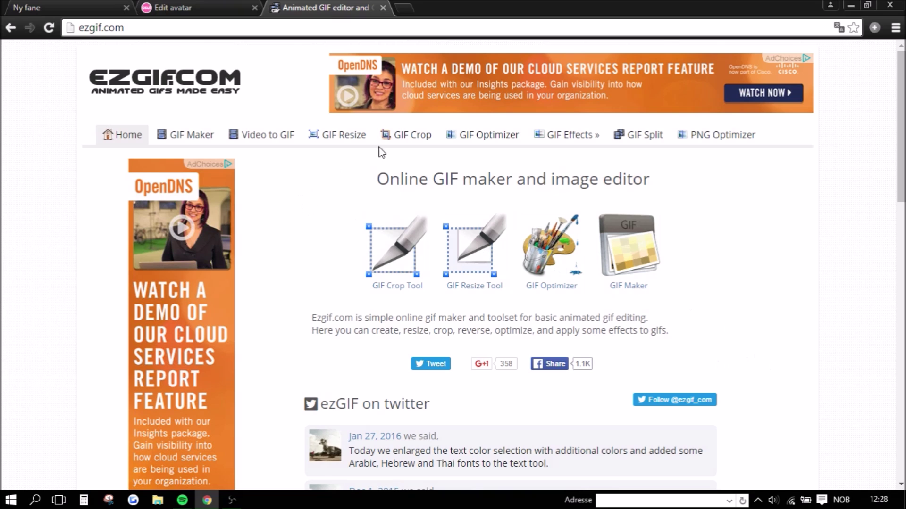
click(467, 141)
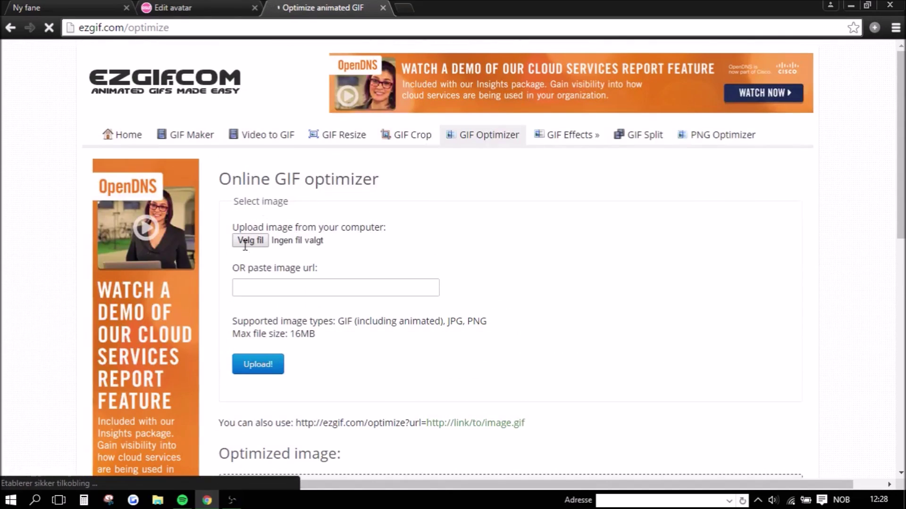
click(245, 241)
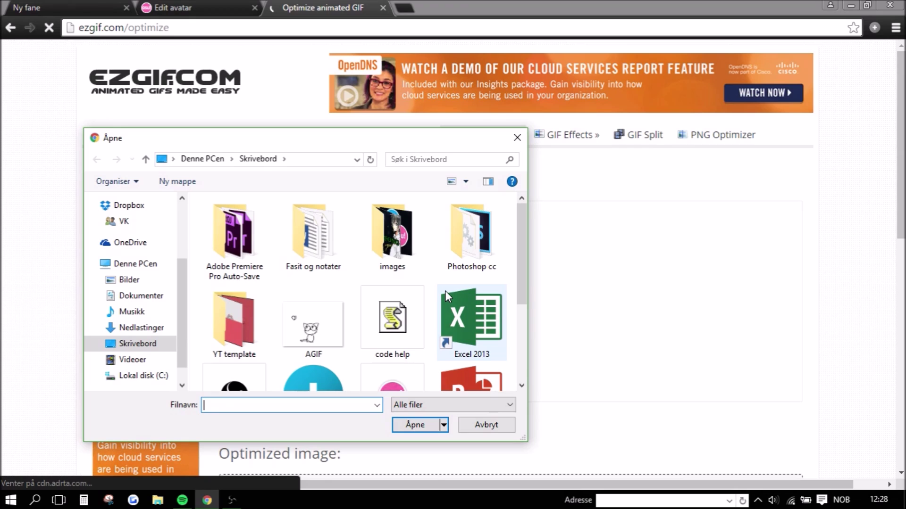
double_click(307, 351)
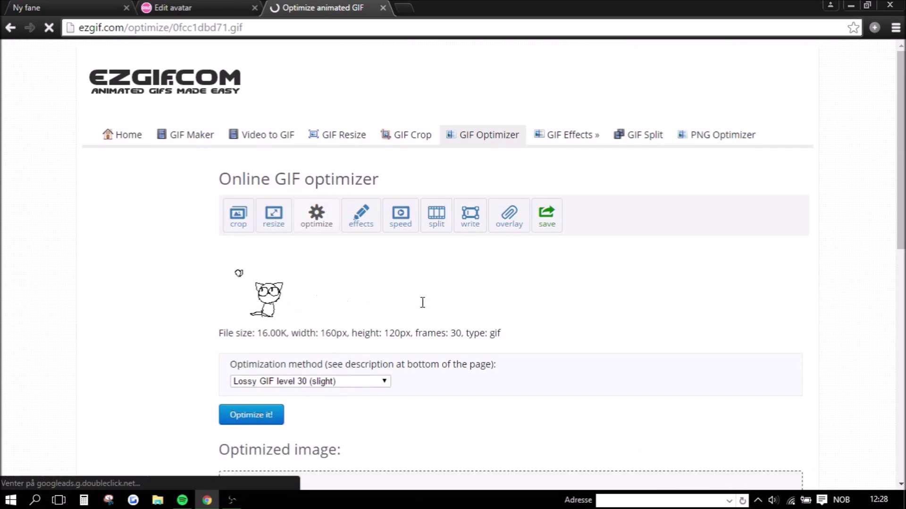
scroll(444, 306, down, 2)
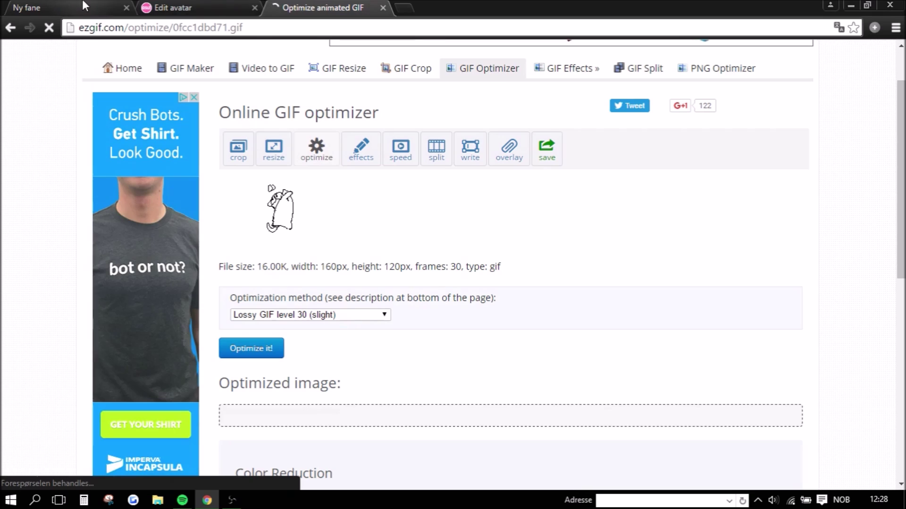
click(170, 7)
double_click(290, 324)
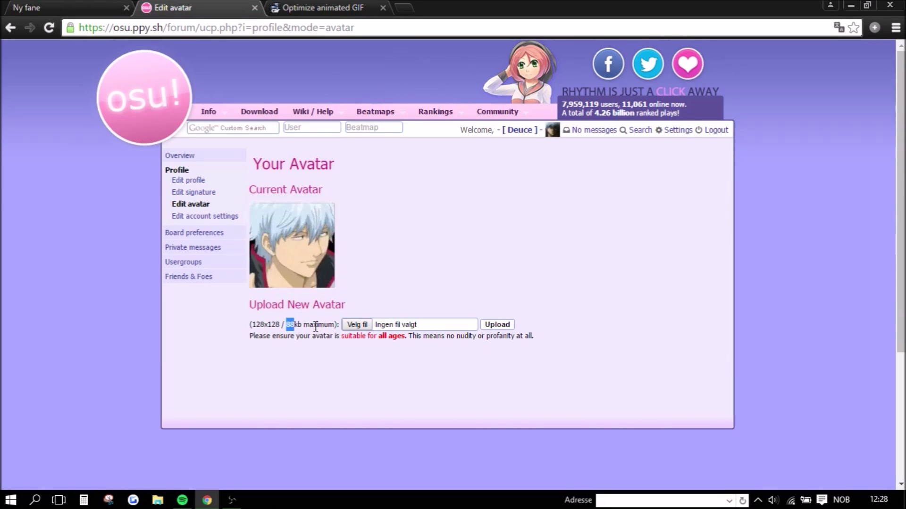
click(323, 8)
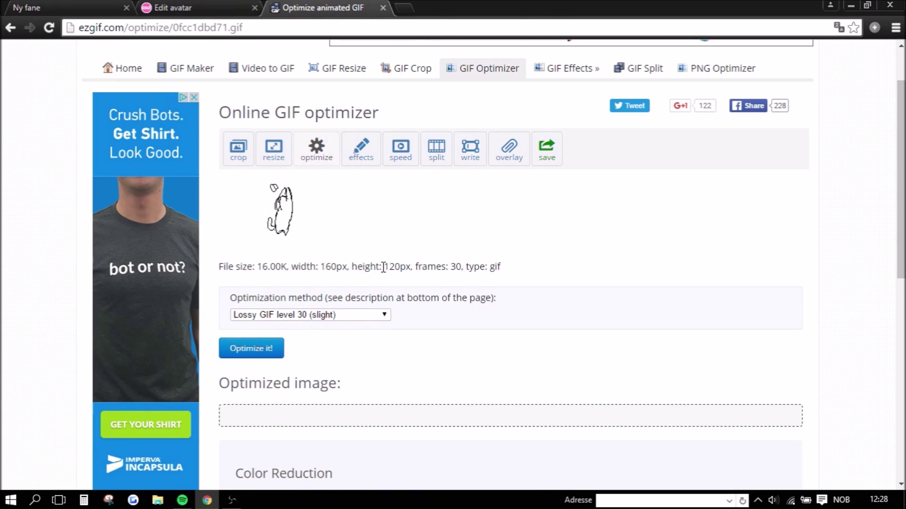
scroll(333, 325, down, 3)
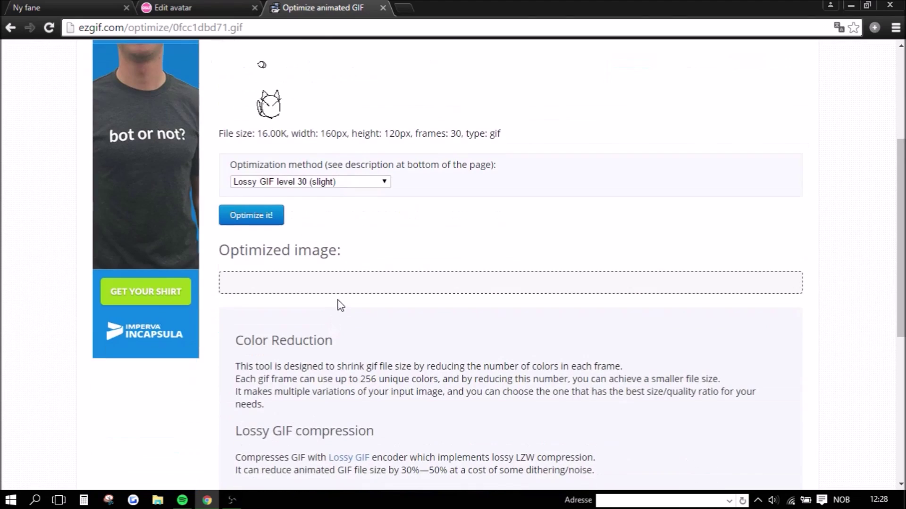
scroll(339, 302, down, 4)
scroll(339, 299, down, 2)
scroll(336, 296, up, 4)
scroll(336, 296, up, 5)
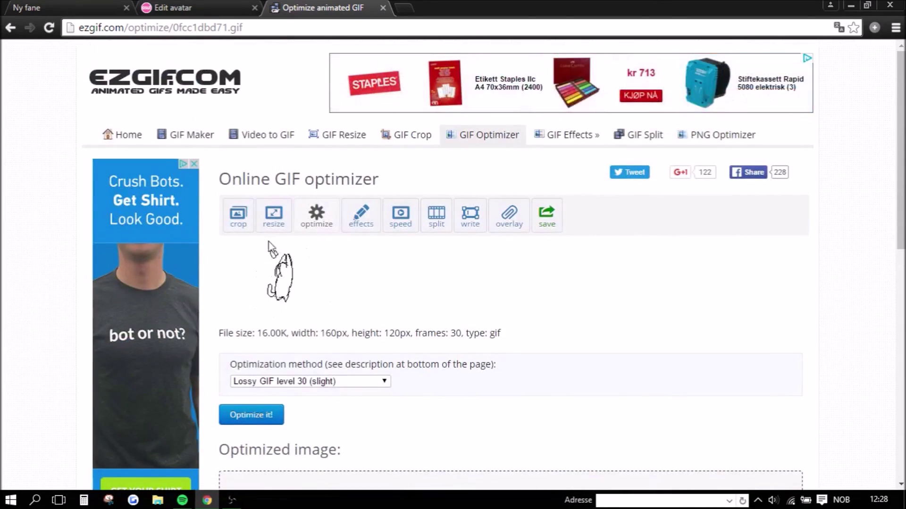
Step: Open the crop tool for the cat GIF and lock the aspect ratio to square
click(243, 229)
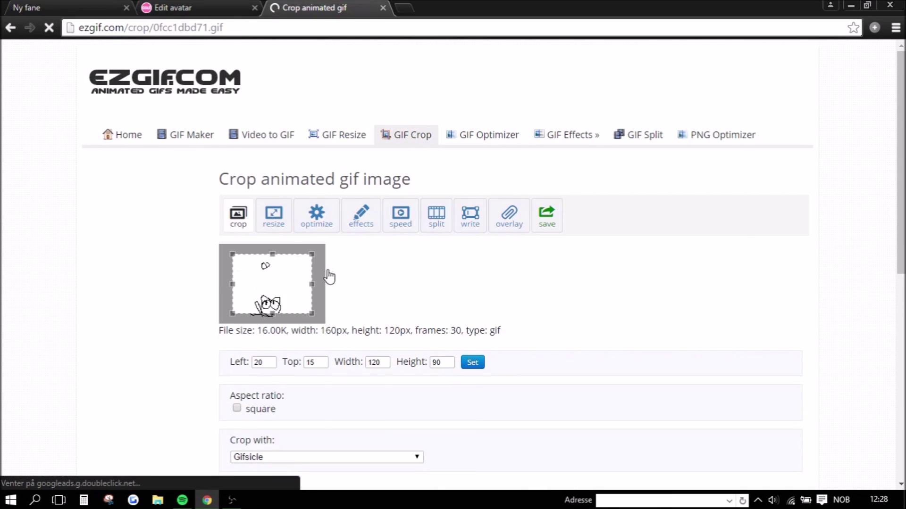
scroll(255, 360, down, 3)
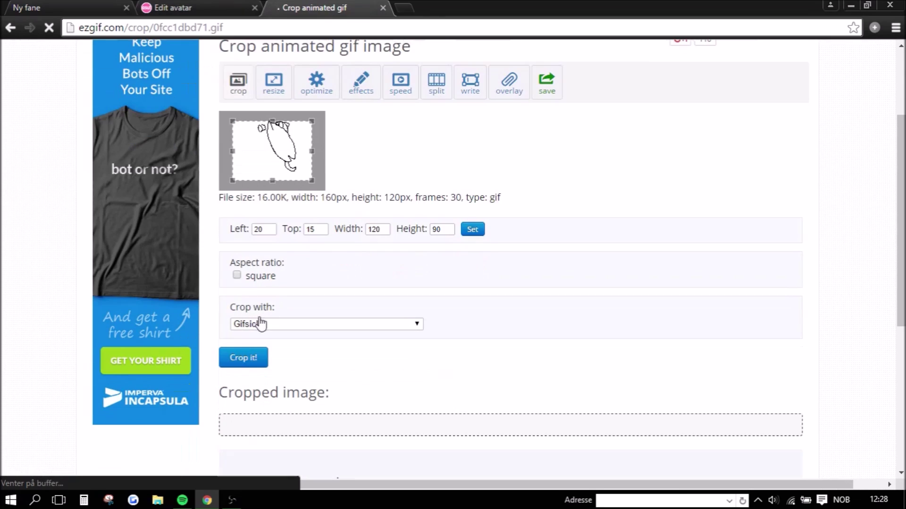
click(257, 277)
Step: Recheck the osu! avatar size limits, then return to the Crop animated gif tab
click(175, 7)
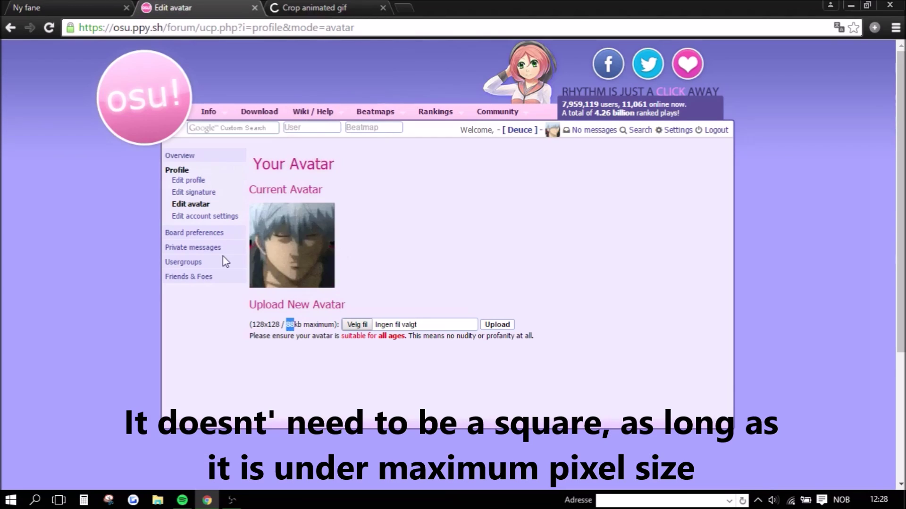
click(519, 130)
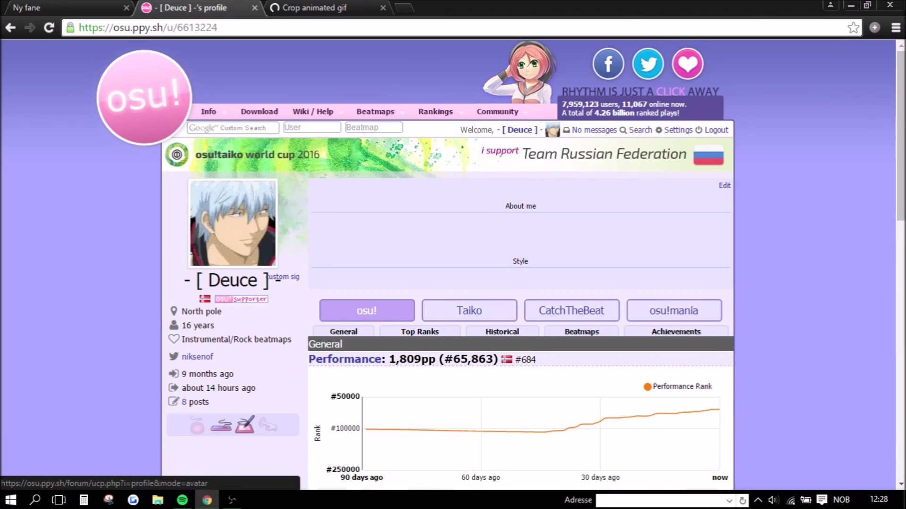
click(243, 215)
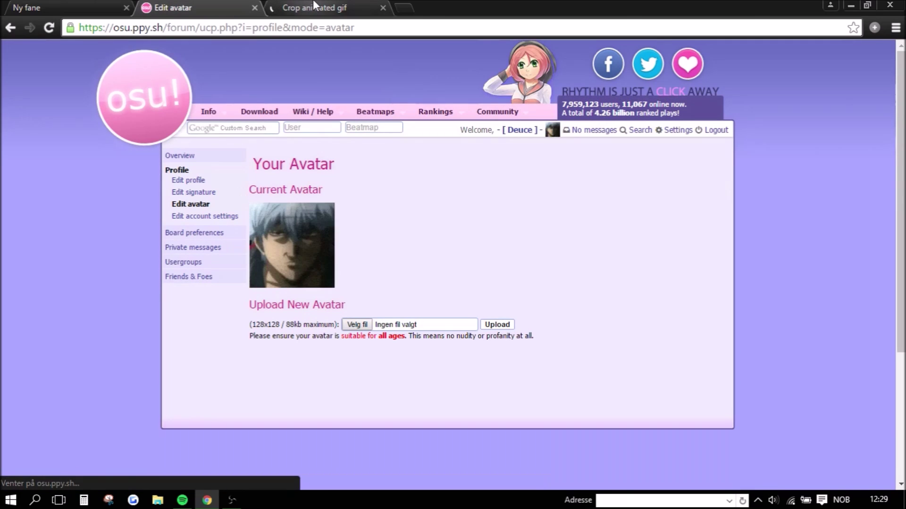
click(315, 7)
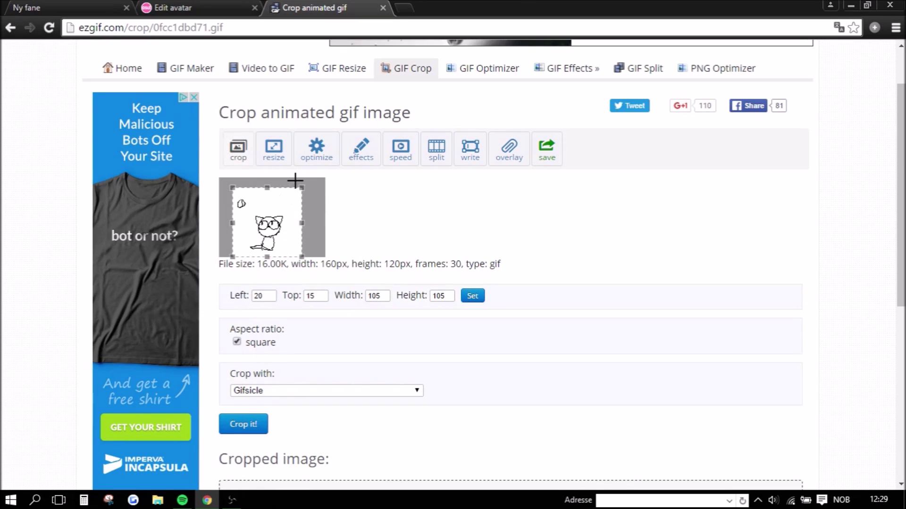
Step: Make the crop a 120×120 square at the top of the cat animation (offset 16, 0)
drag(306, 178, 330, 163)
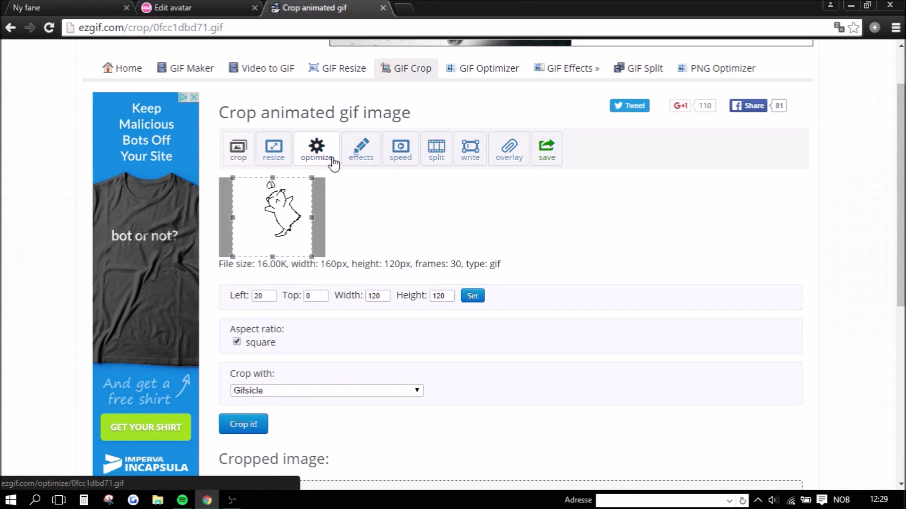
drag(281, 208, 283, 205)
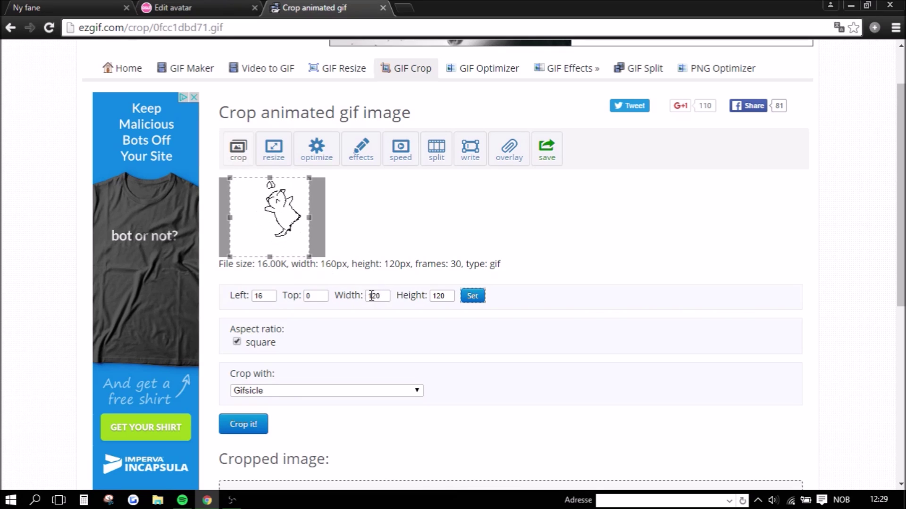
text(128)
key(BackSpace)
text(8)
key(Tab)
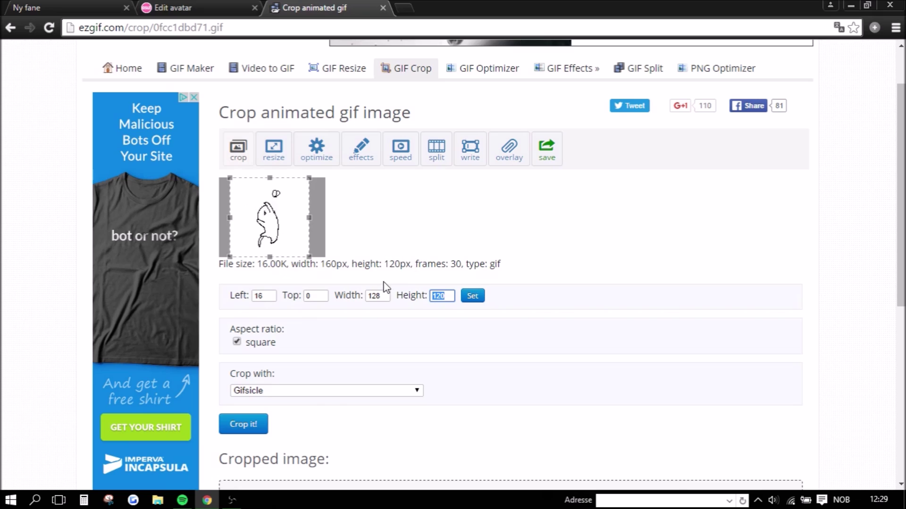
key(shift+Tab)
text(120)
key(Tab)
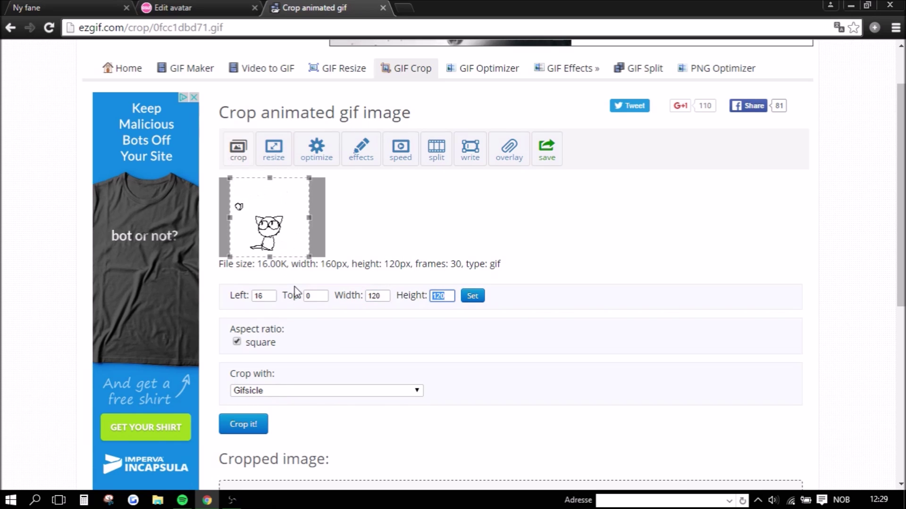
text(120)
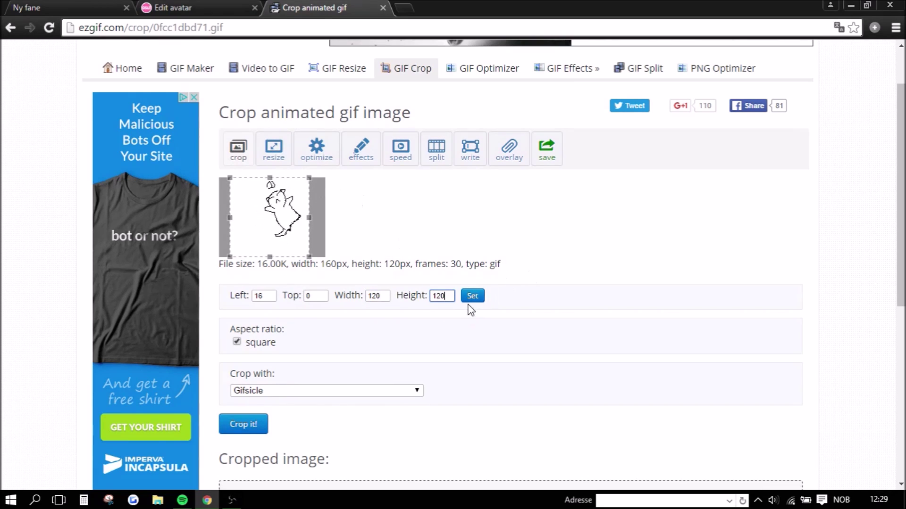
click(472, 297)
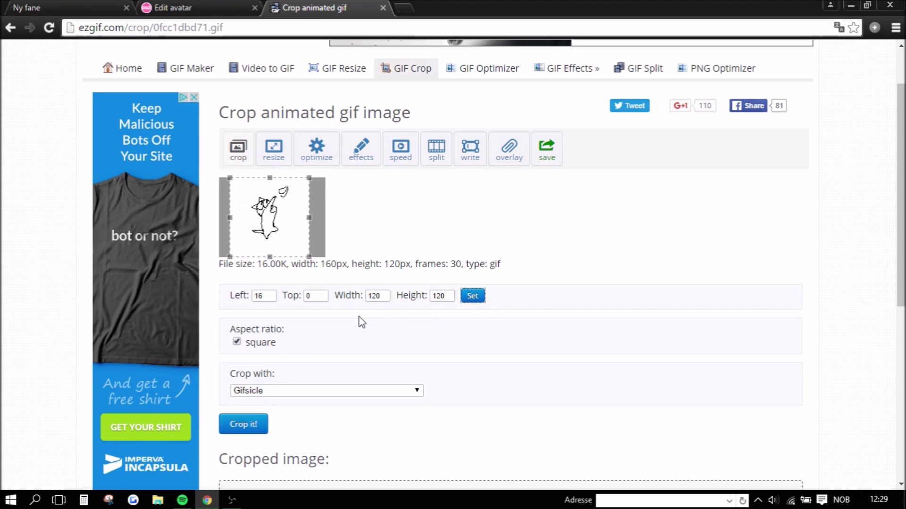
Step: Crop the GIF, producing a 120×120, 30-frame result
scroll(354, 293, down, 1)
click(255, 357)
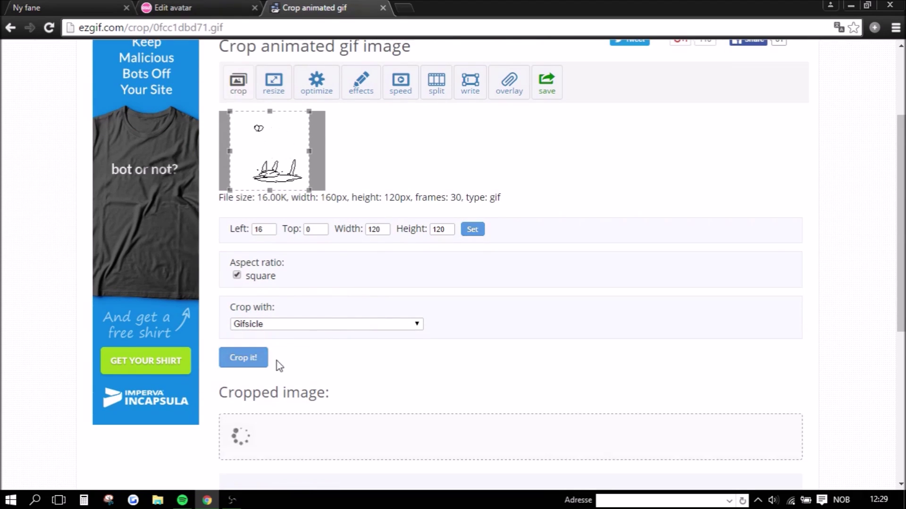
scroll(290, 321, down, 5)
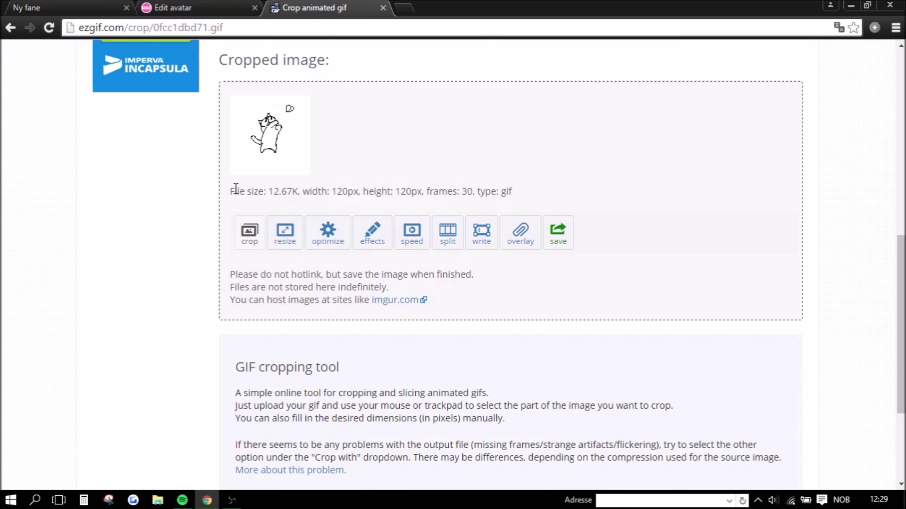
Step: Compare the 12.67K cropped size against osu!'s 128-pixel avatar limit, then return to the result
drag(286, 194, 287, 195)
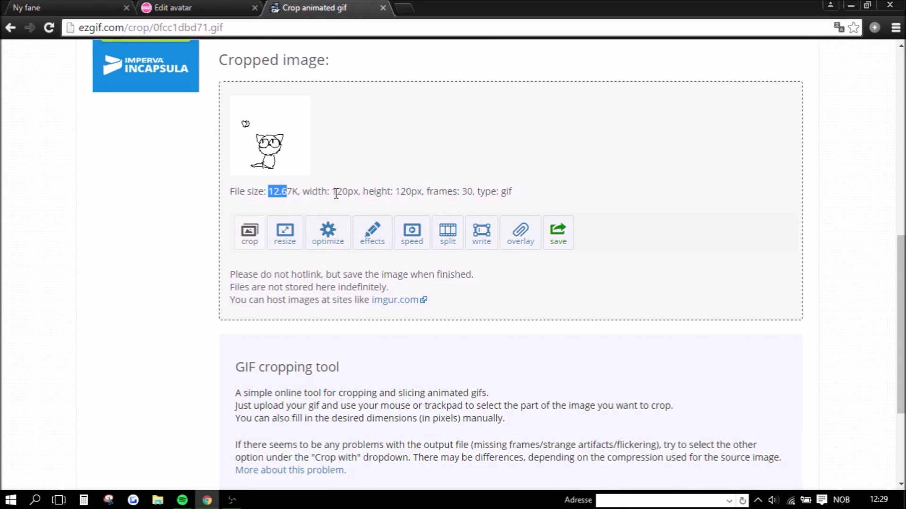
key(ctrl+shift+Tab)
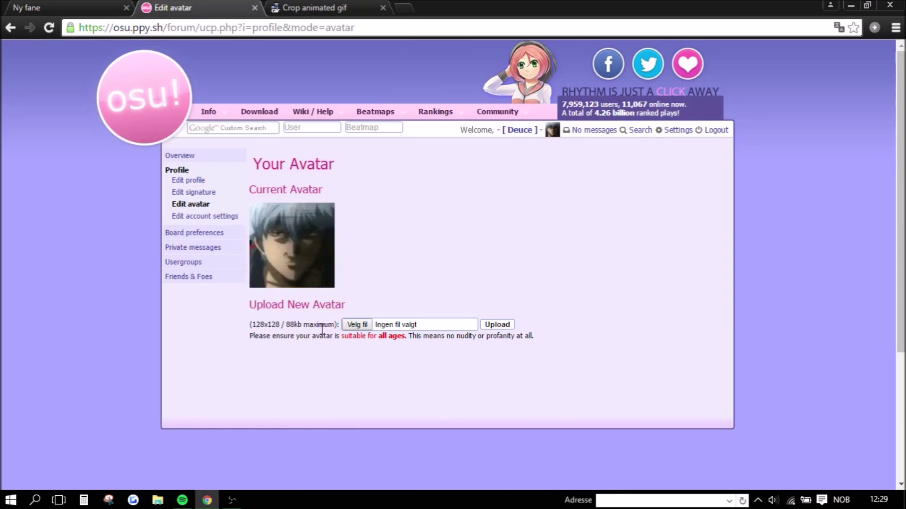
drag(251, 324, 264, 324)
key(ctrl+Tab)
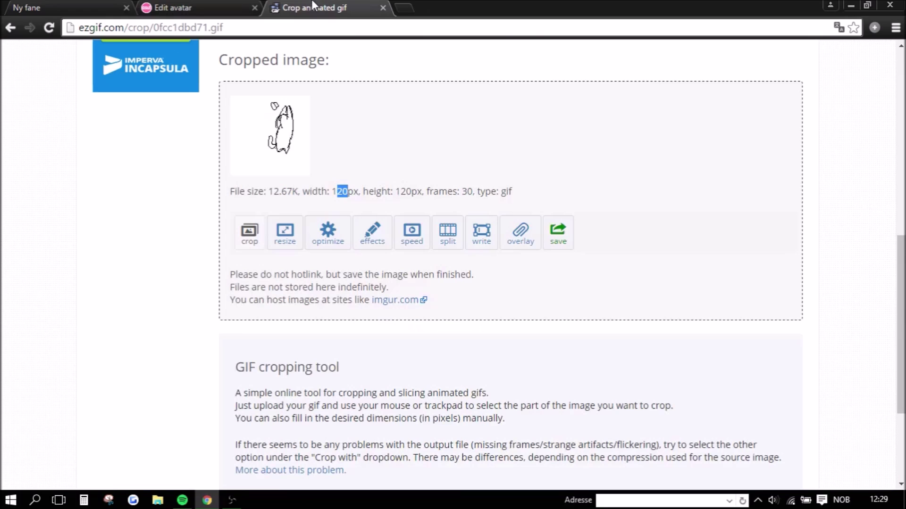
scroll(472, 262, up, 4)
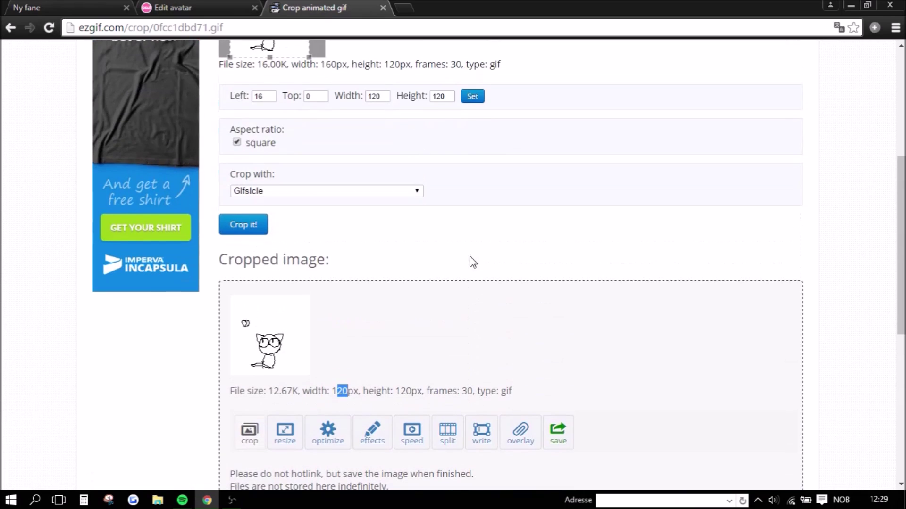
scroll(357, 312, down, 1)
scroll(349, 307, down, 1)
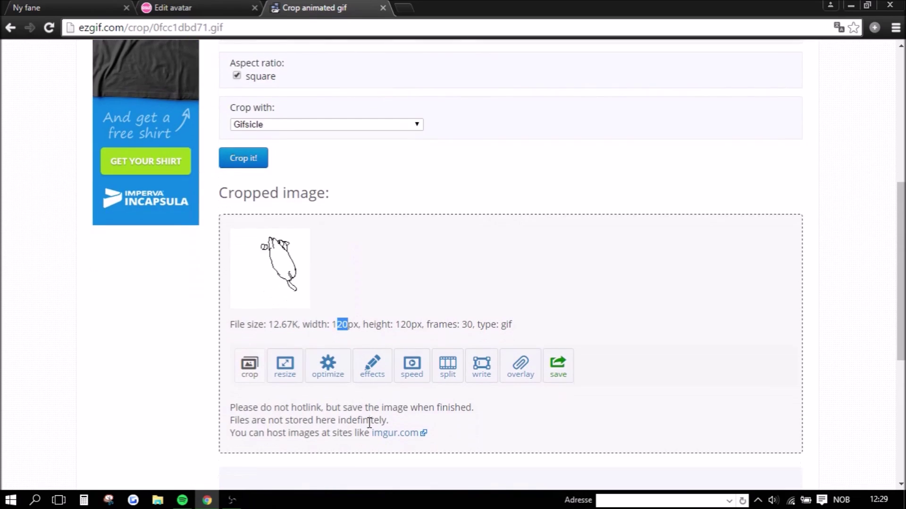
scroll(325, 278, down, 2)
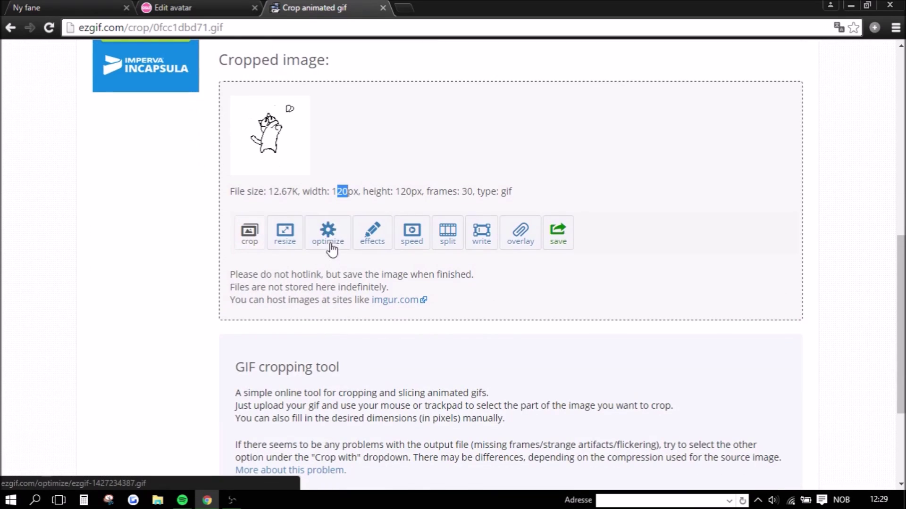
right_click(245, 245)
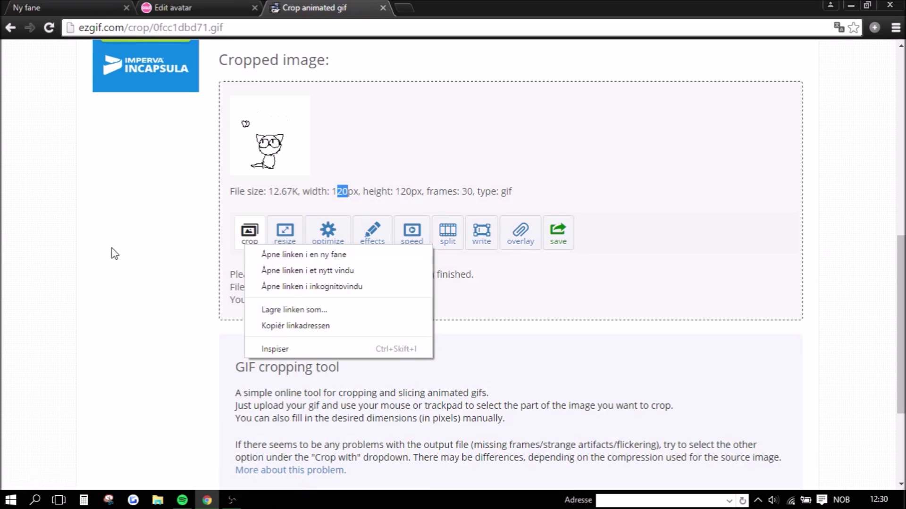
click(113, 253)
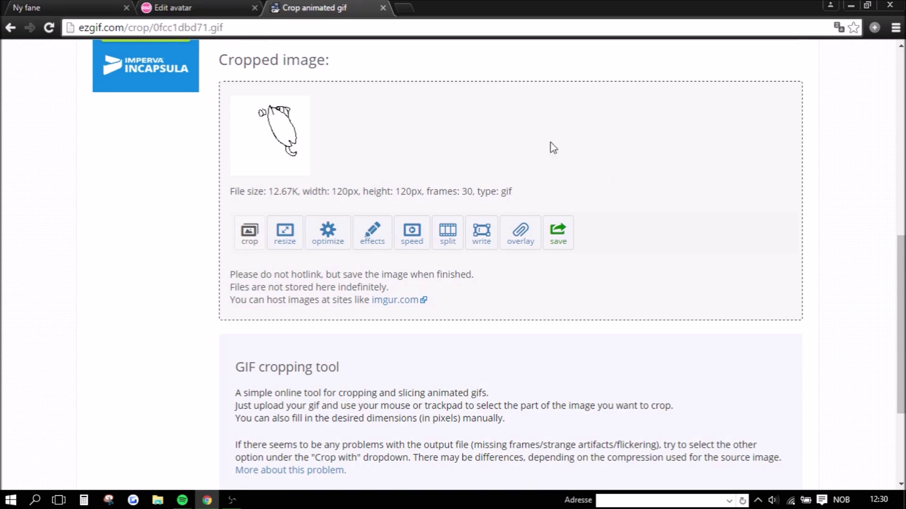
scroll(462, 175, up, 3)
Step: Open the cropped cat GIF in its own tab and choose Save image as
scroll(330, 188, down, 1)
right_click(272, 206)
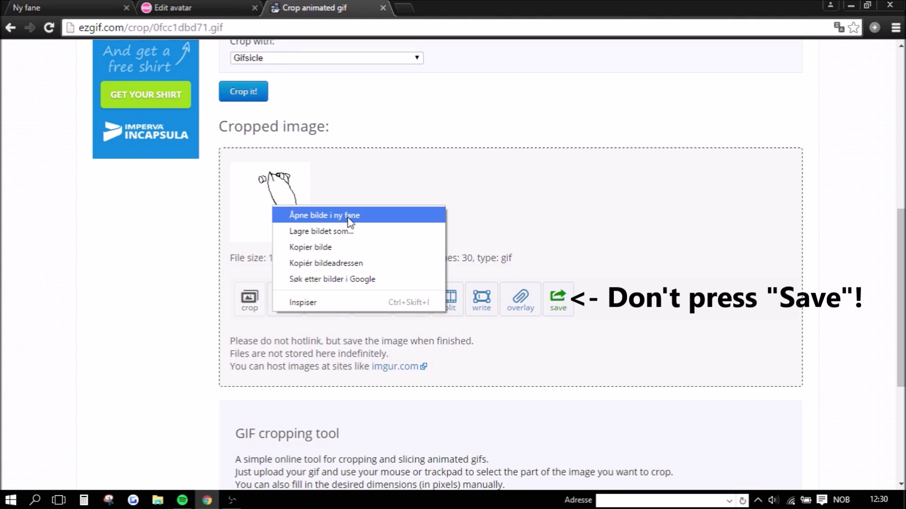
click(350, 215)
key(ctrl+Tab)
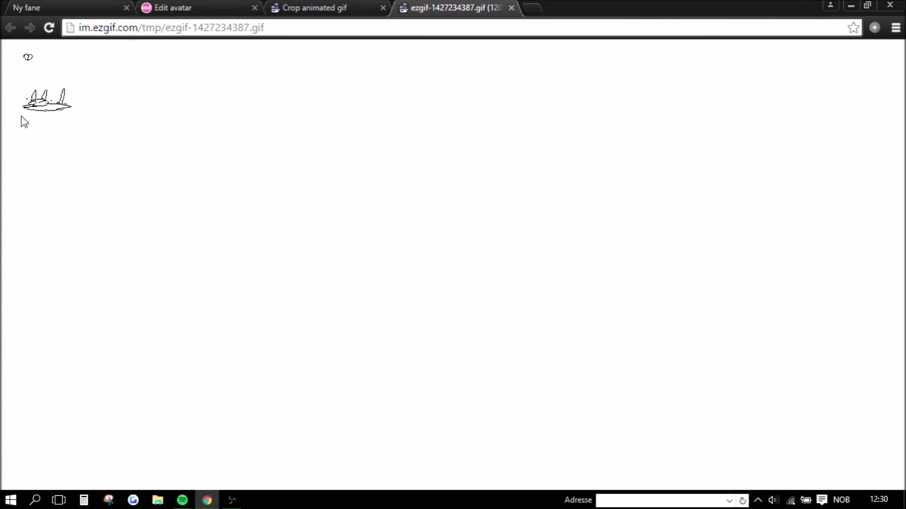
right_click(28, 77)
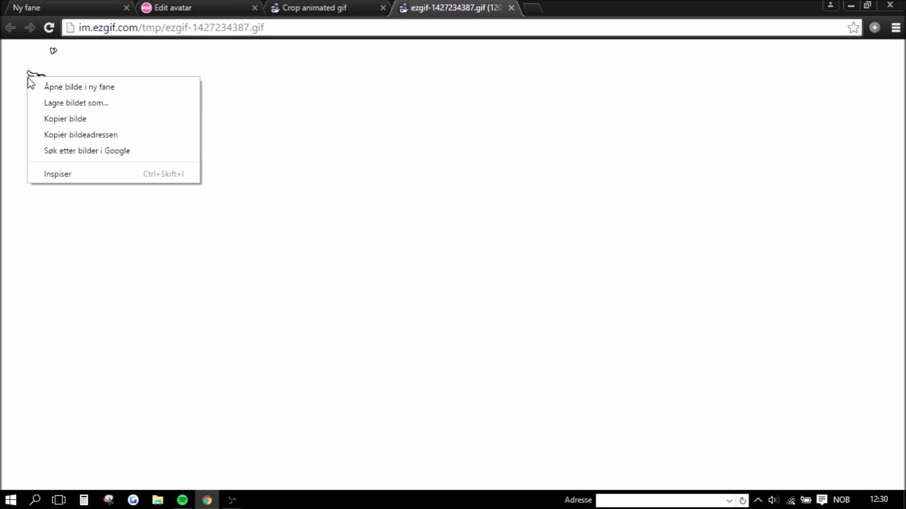
click(69, 102)
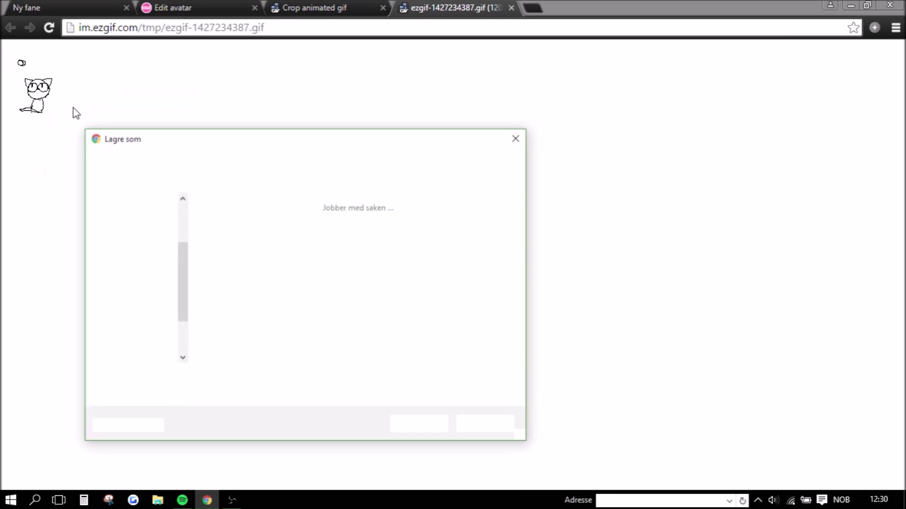
Step: Save the cropped GIF to the desktop as done.png, with file type set to All files
click(227, 399)
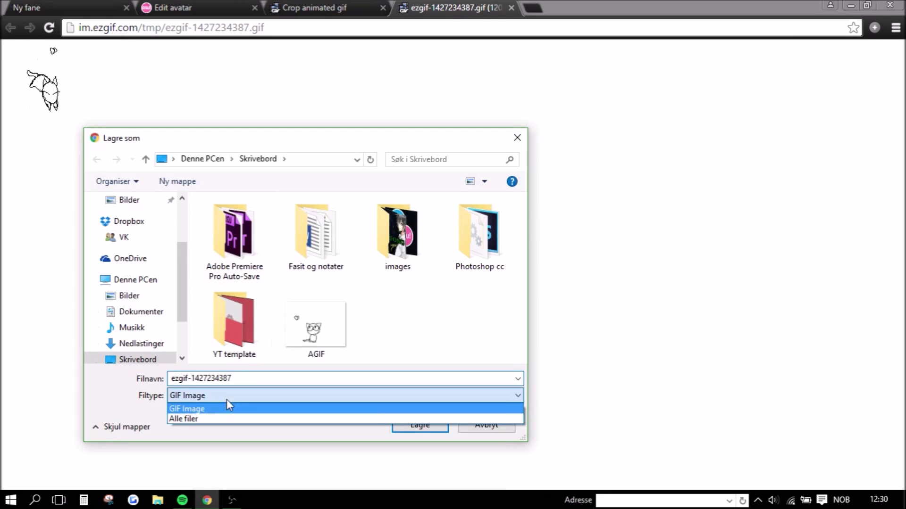
click(203, 420)
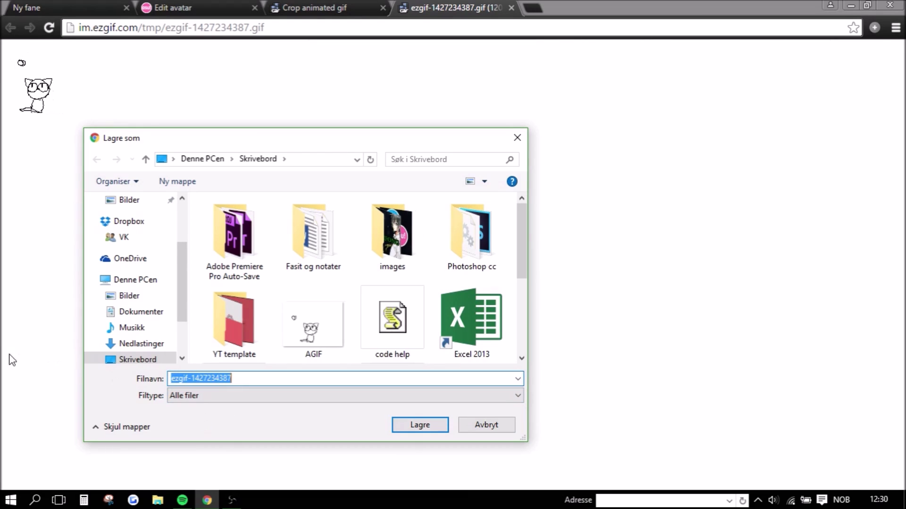
text(don)
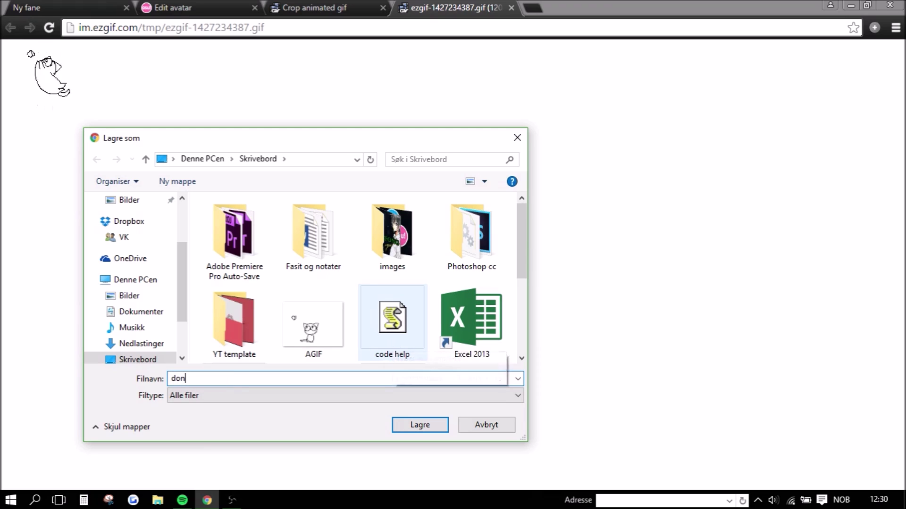
text(e)
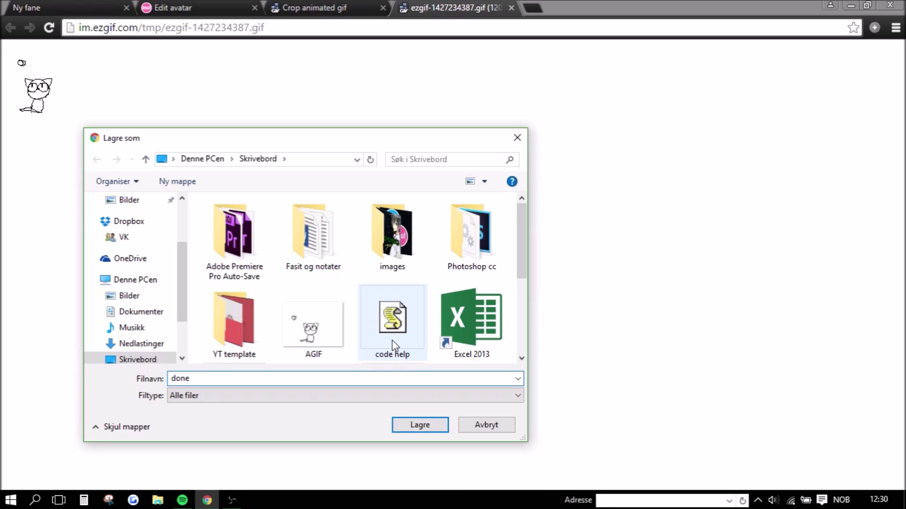
text(.png)
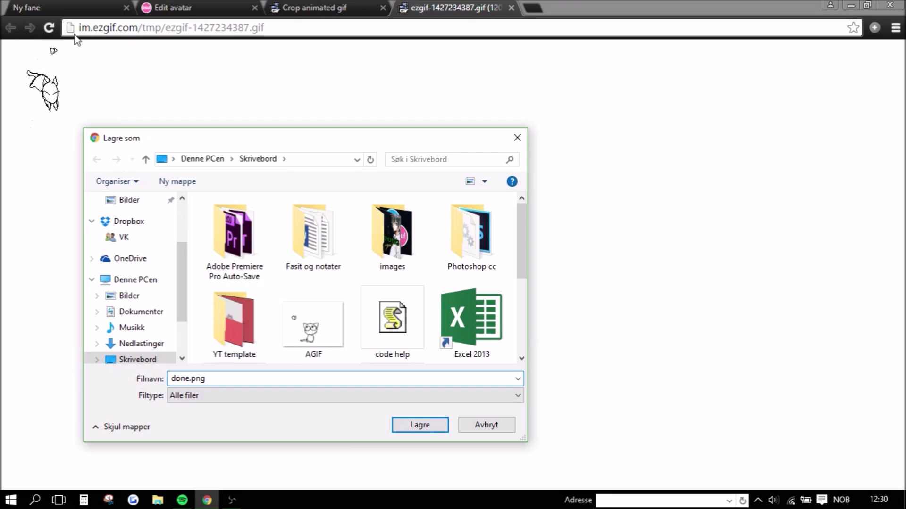
click(410, 429)
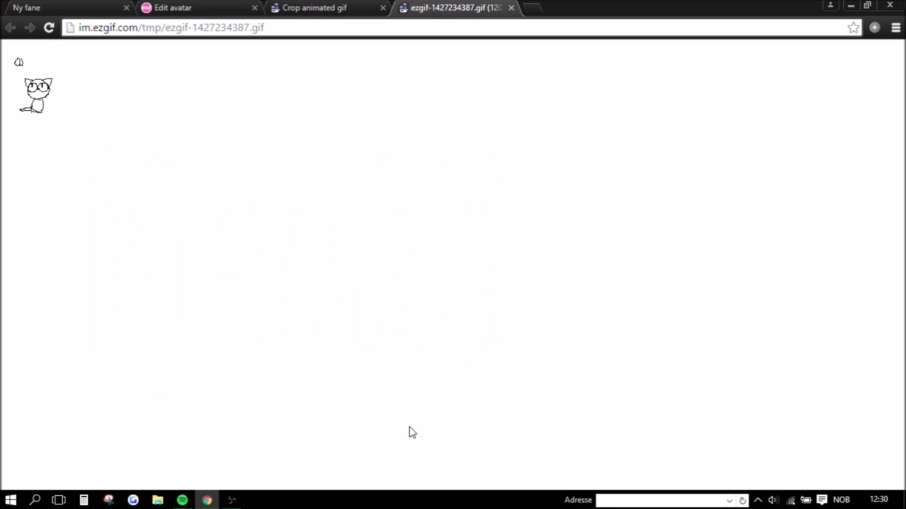
Step: Upload done.png from the desktop as the new osu! avatar
mouse_move(126, 466)
mouse_down()
mouse_move(447, 463)
mouse_move(127, 194)
mouse_up()
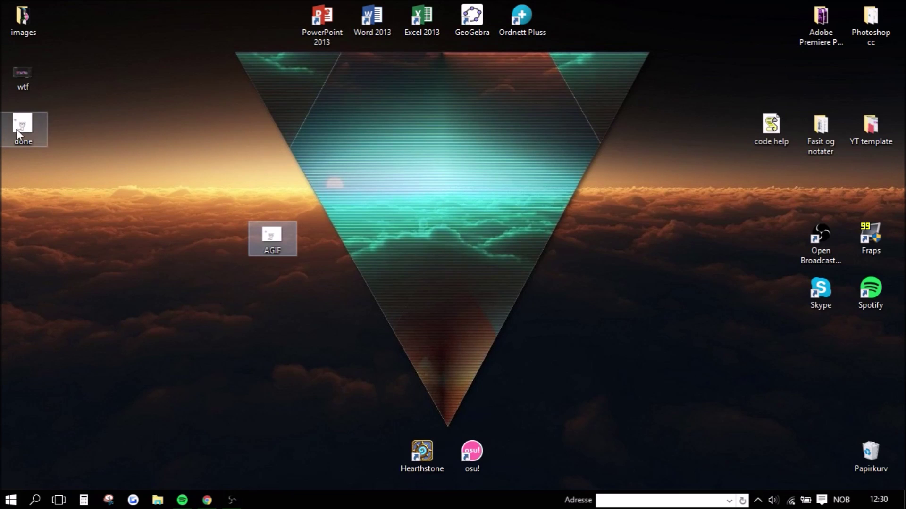
click(206, 500)
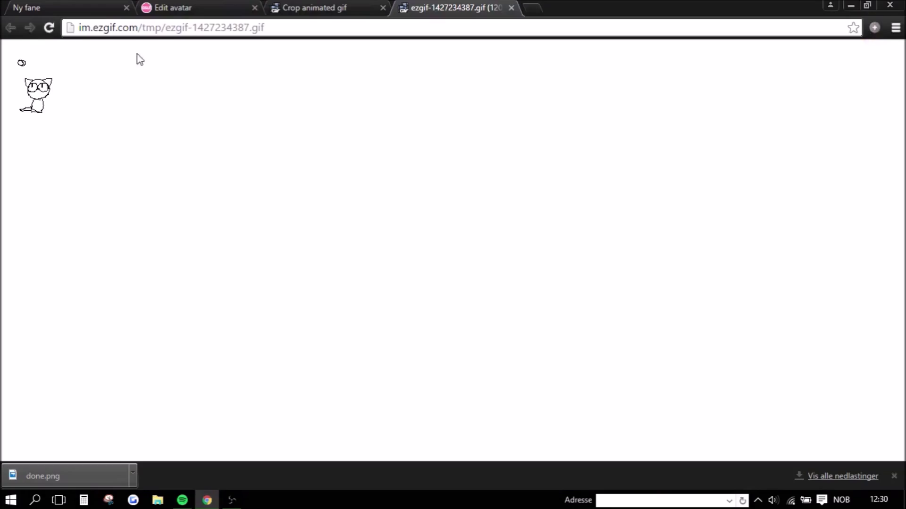
click(160, 8)
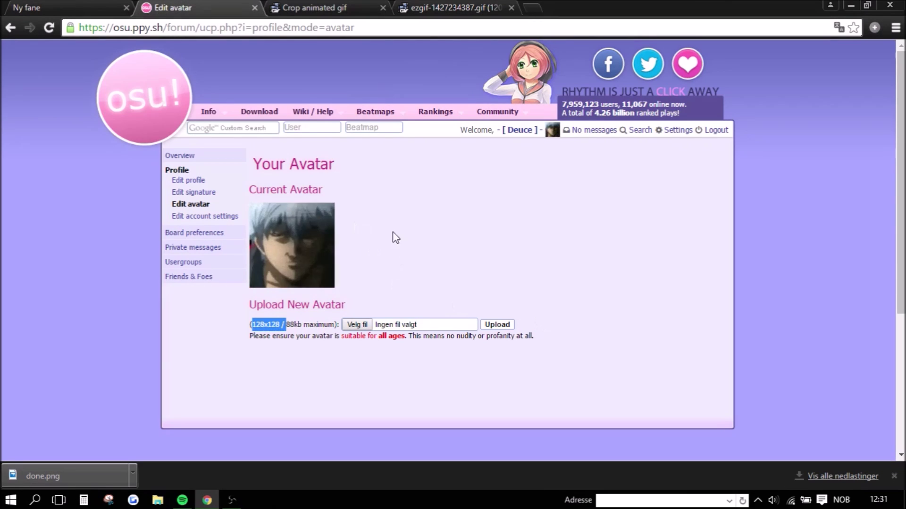
click(353, 325)
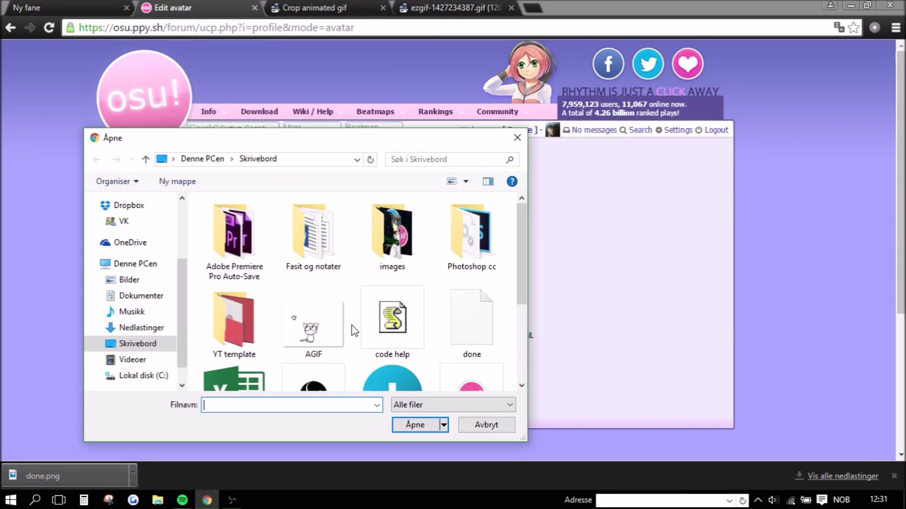
double_click(467, 324)
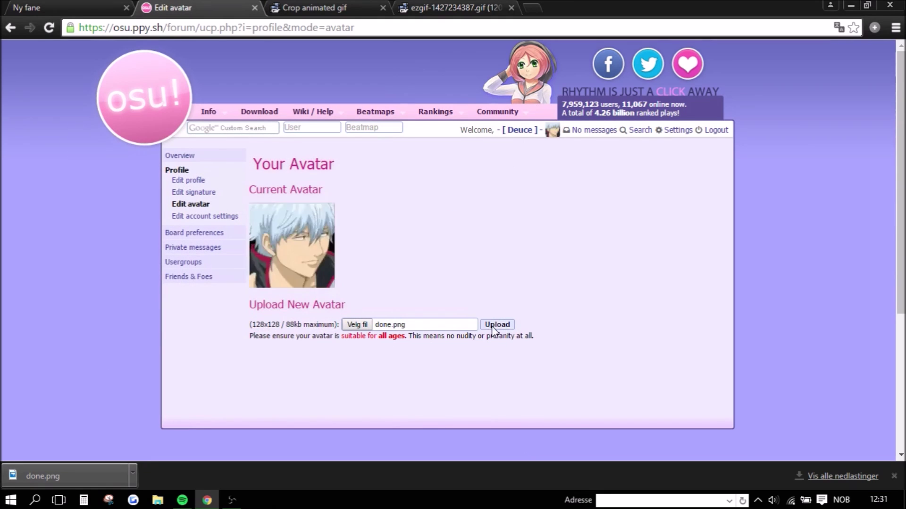
click(490, 325)
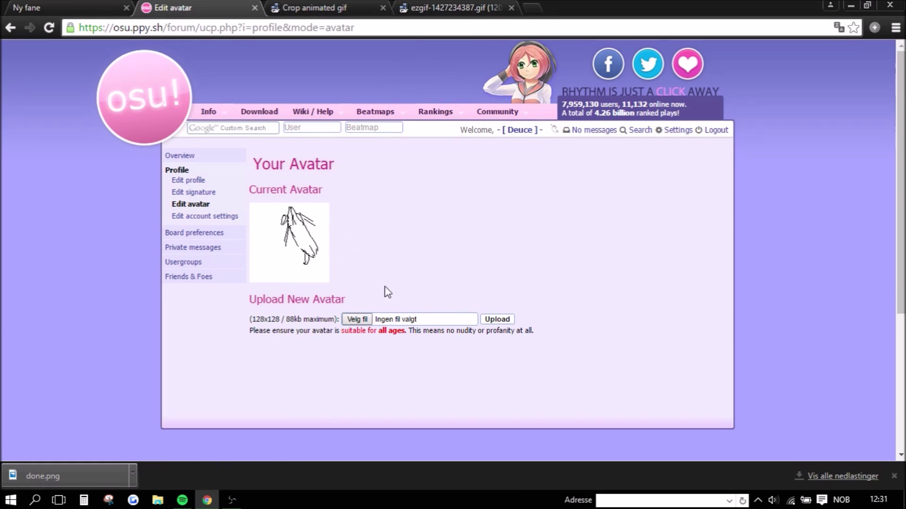
Step: Open the osu! profile page and scroll over it to see the animated cat avatar
click(523, 130)
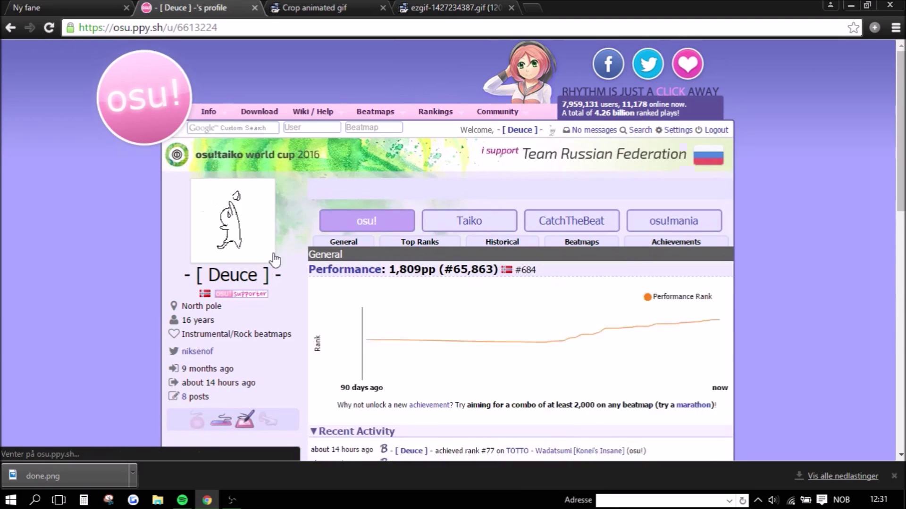
scroll(67, 324, down, 1)
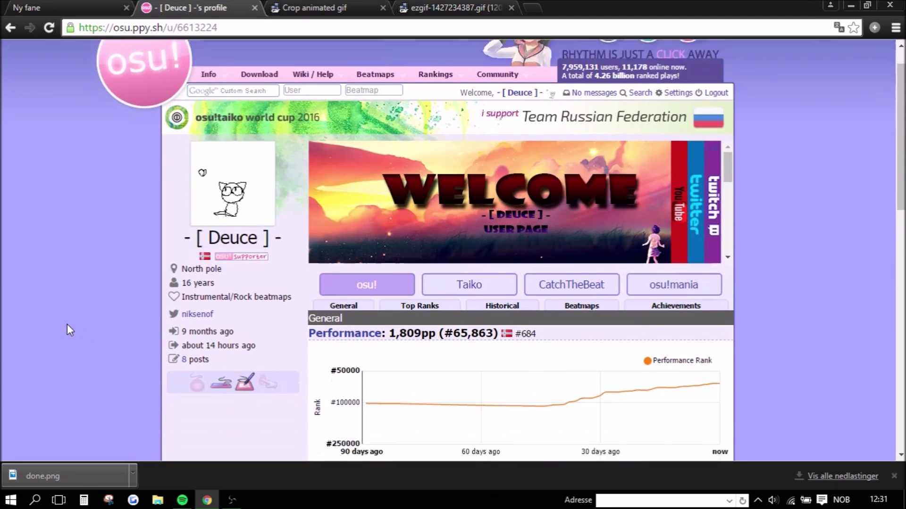
scroll(182, 257, up, 1)
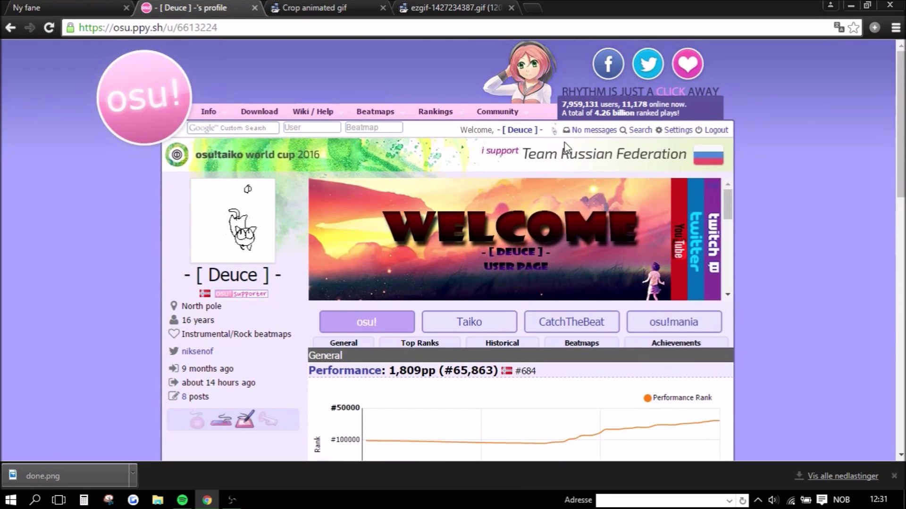
Step: Check the Current Avatar on the Edit avatar page, then return to the profile
click(234, 217)
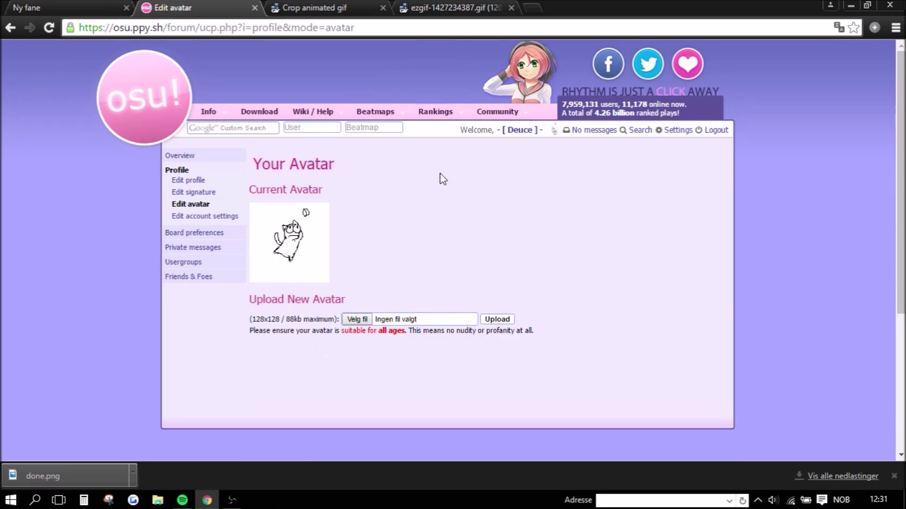
drag(463, 170, 405, 247)
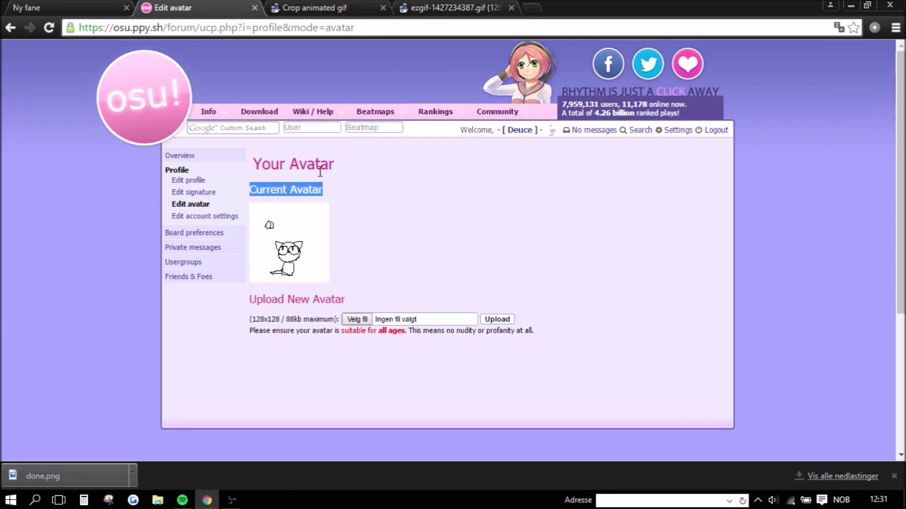
click(300, 186)
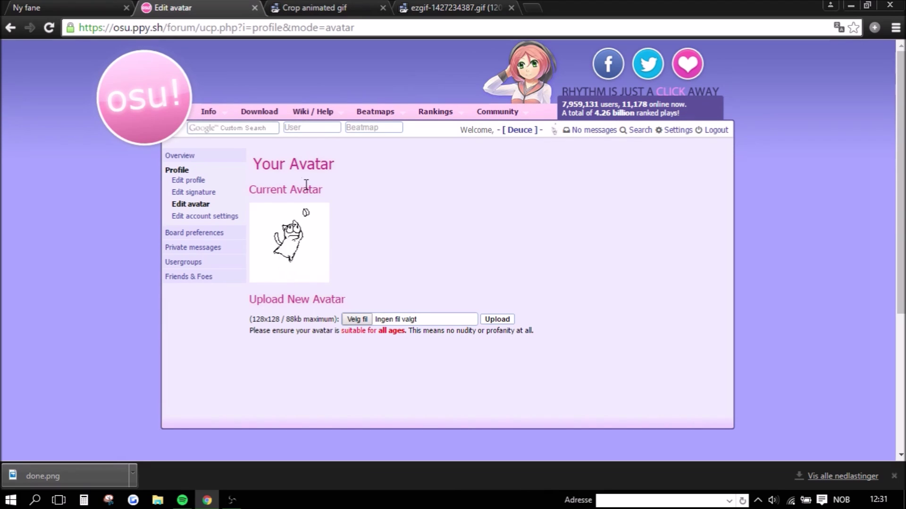
click(536, 134)
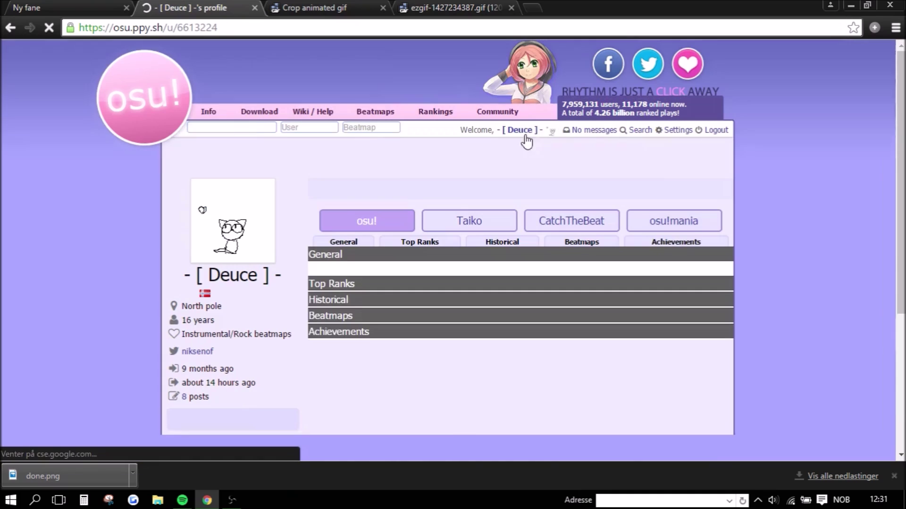
scroll(281, 208, down, 2)
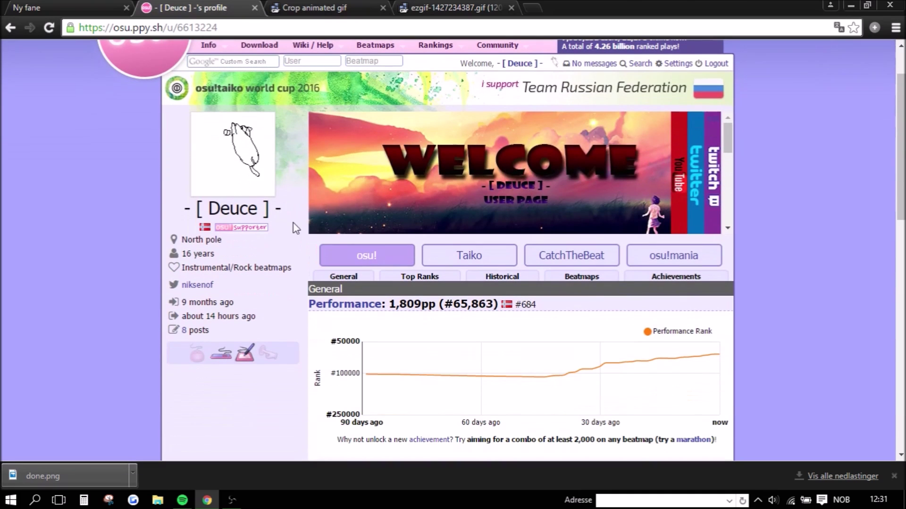